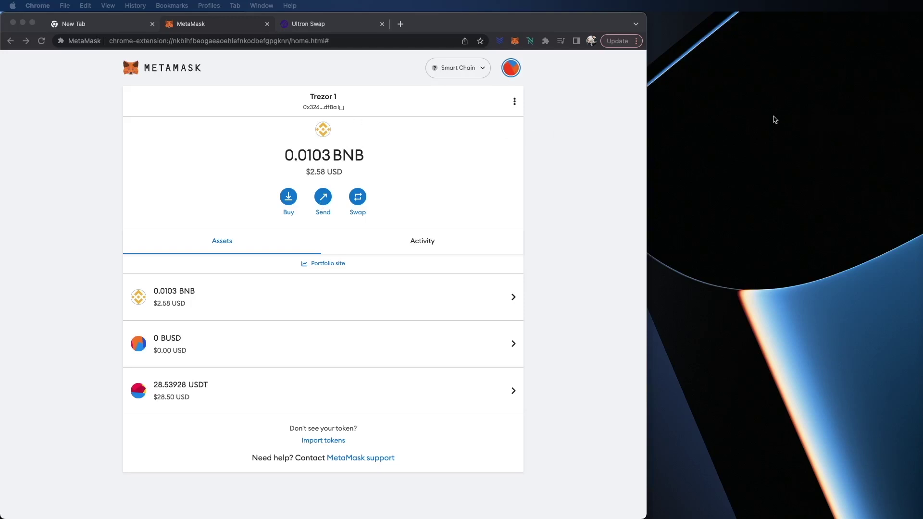
View the Smart Chain wallet's assets: 0.0103 BNB, 0 BUSD and 28.53928 USDT.
mouse_move(911, 4)
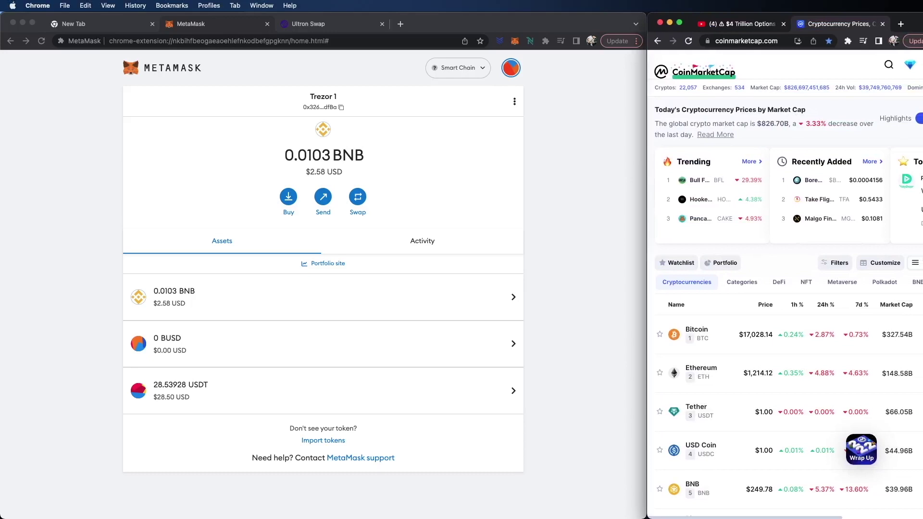
Copy ULTRON's BEP20 contract address from its CoinMarketCap page and move that window aside.
click(882, 68)
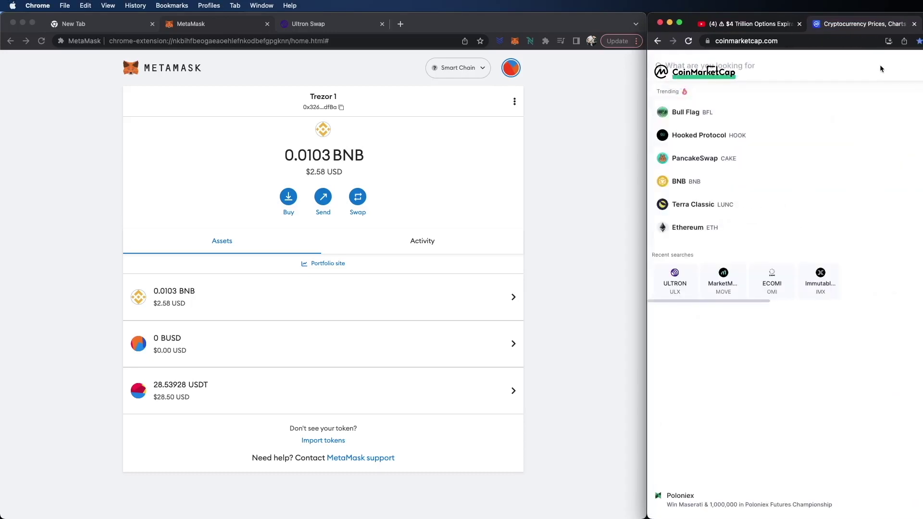
click(678, 282)
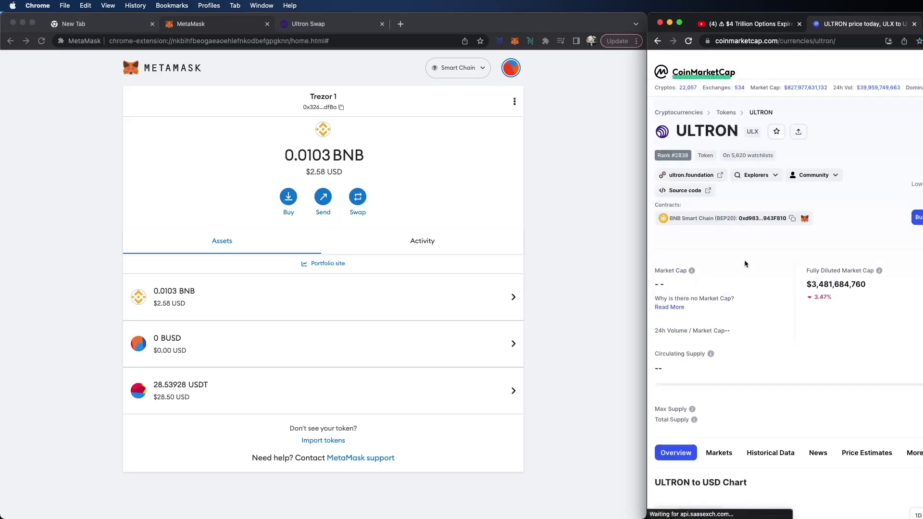
click(793, 219)
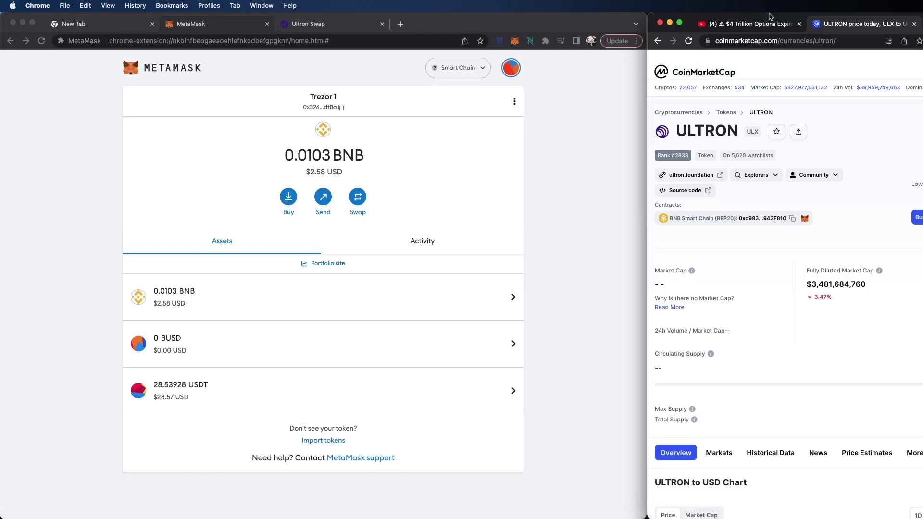
drag(771, 17, 922, 16)
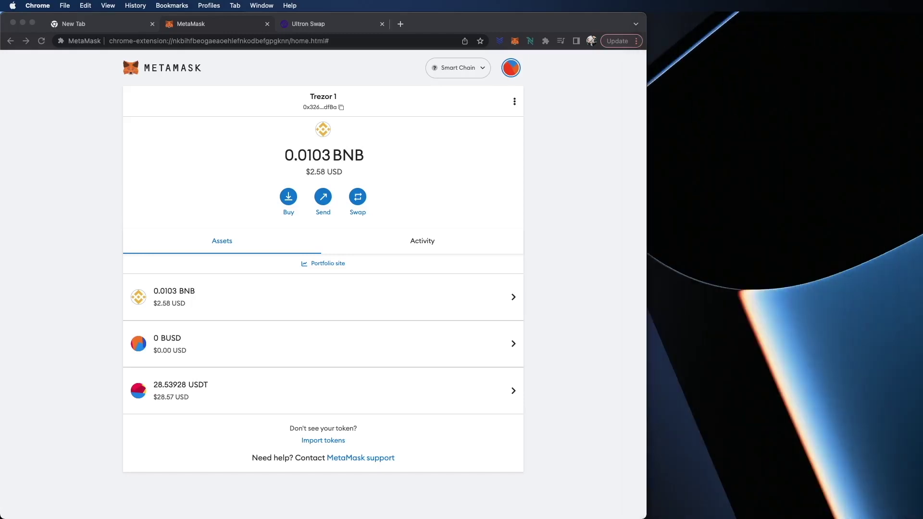
Import ULX as a custom token with 18 decimals using the pasted contract address.
click(323, 441)
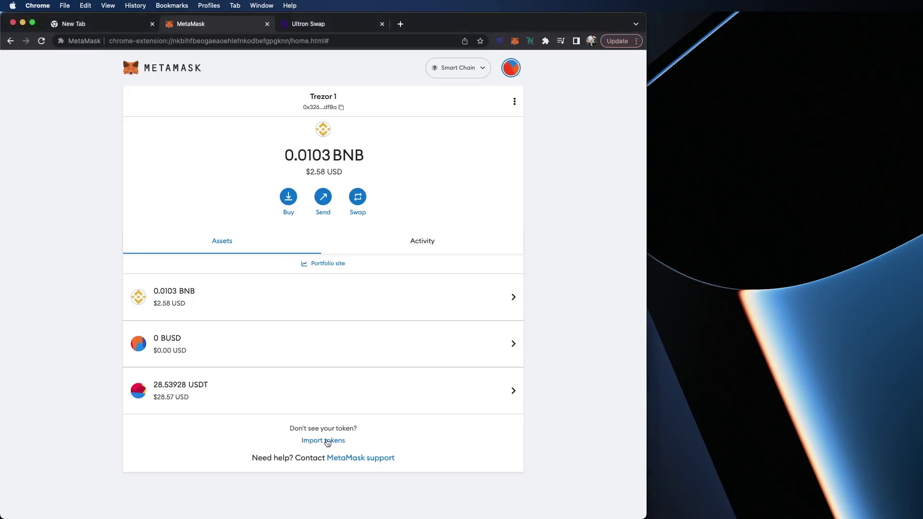
click(325, 442)
right_click(291, 213)
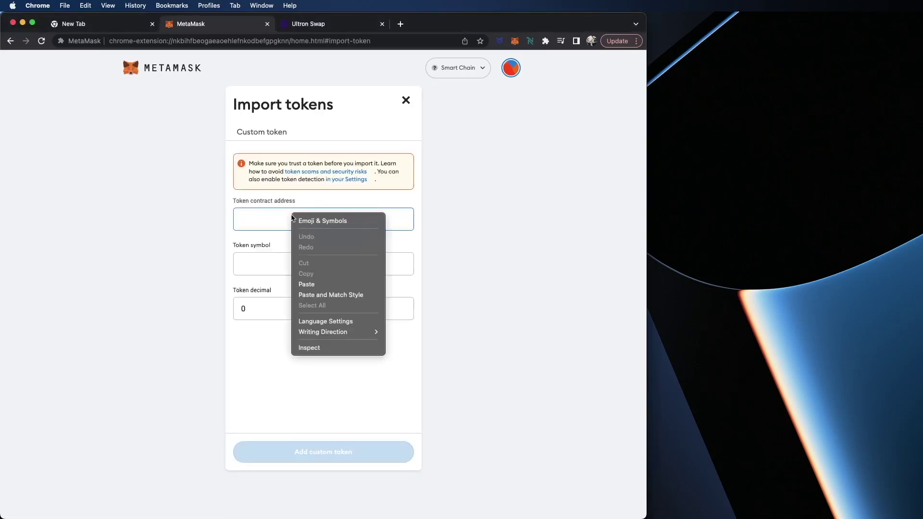
click(338, 288)
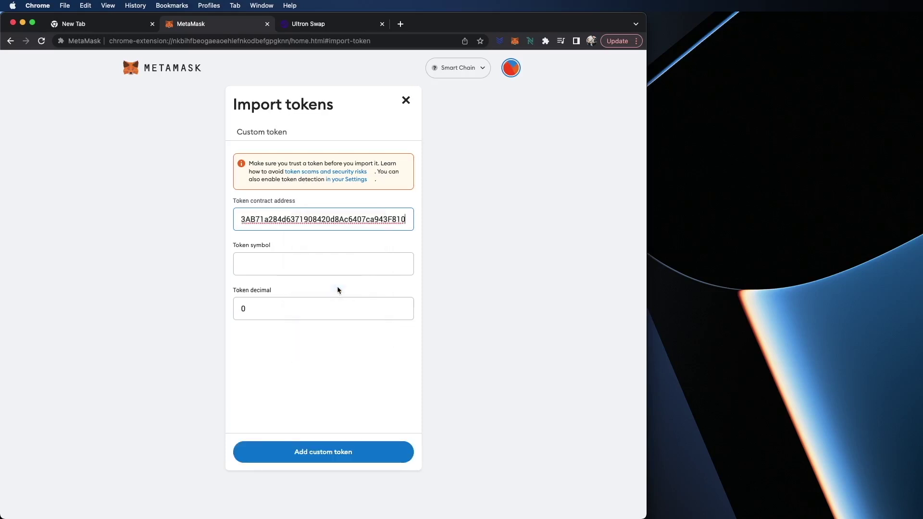
click(334, 267)
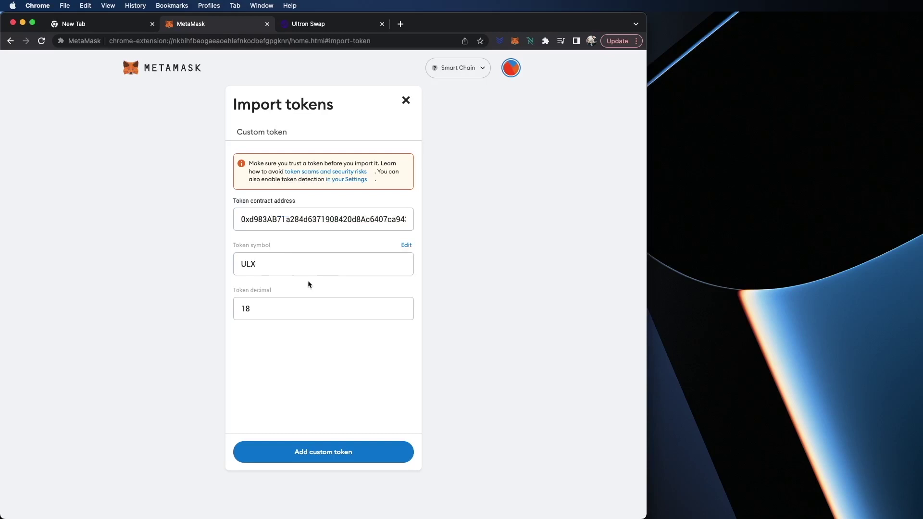
click(355, 456)
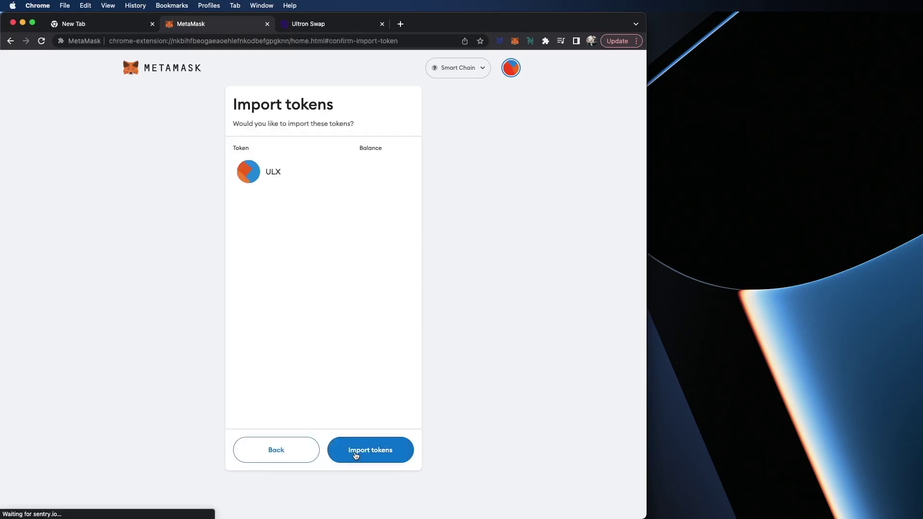
click(398, 455)
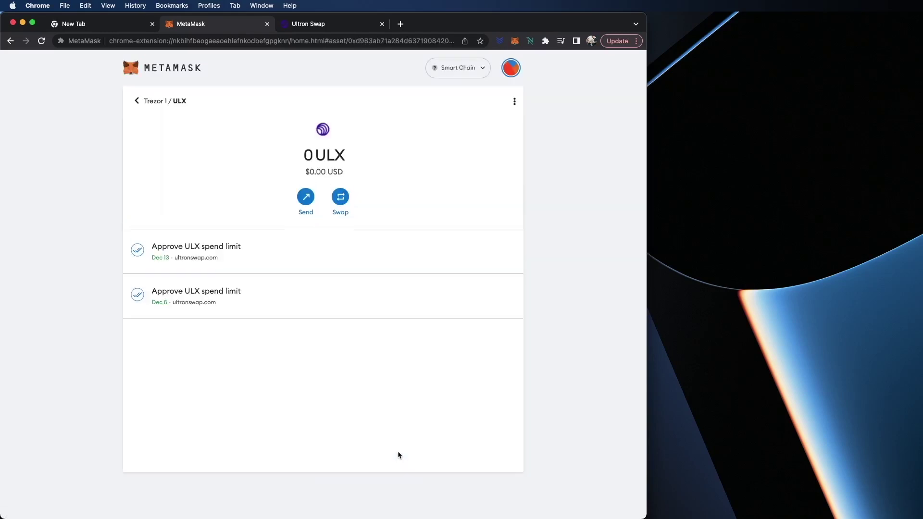
Return to the account overview and open the USDT asset page with its transaction history.
click(138, 102)
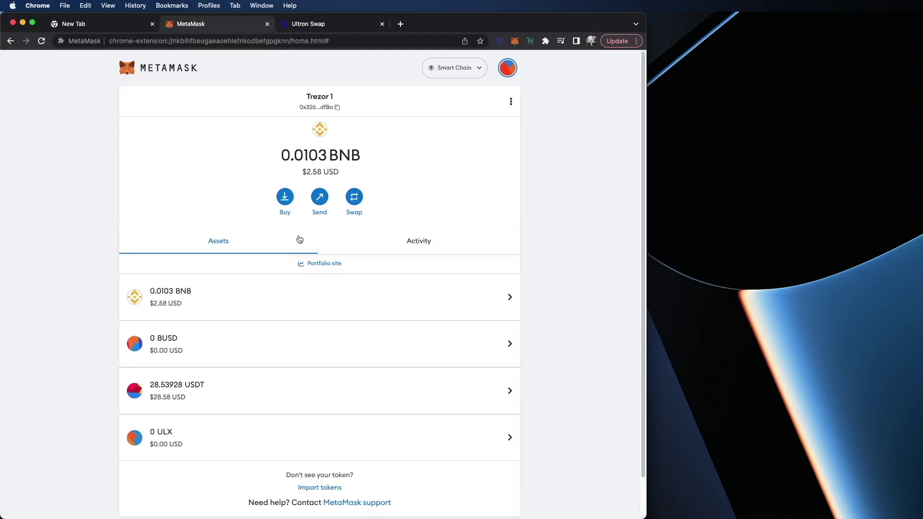
mouse_move(217, 437)
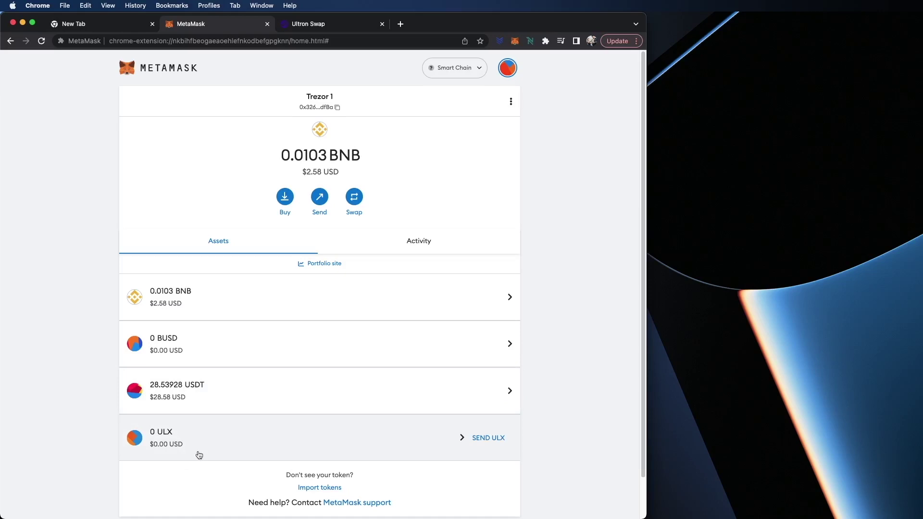
mouse_move(363, 381)
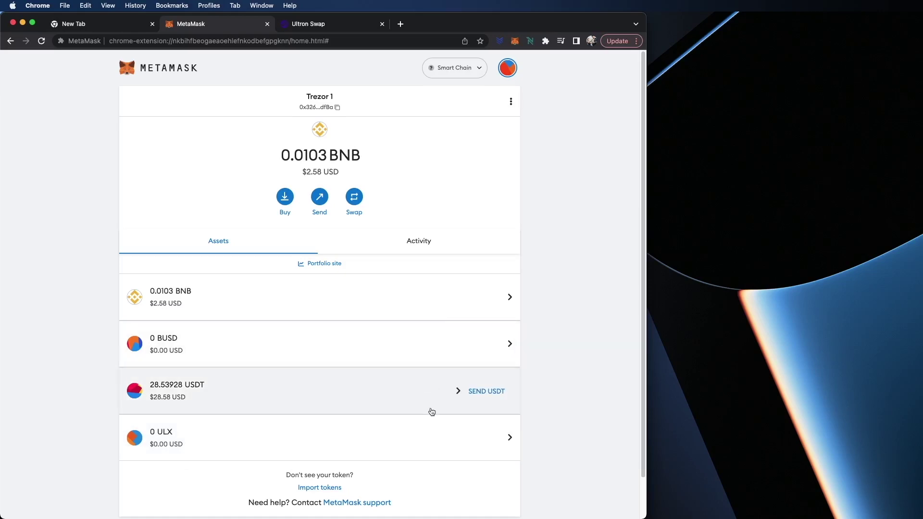
mouse_move(344, 441)
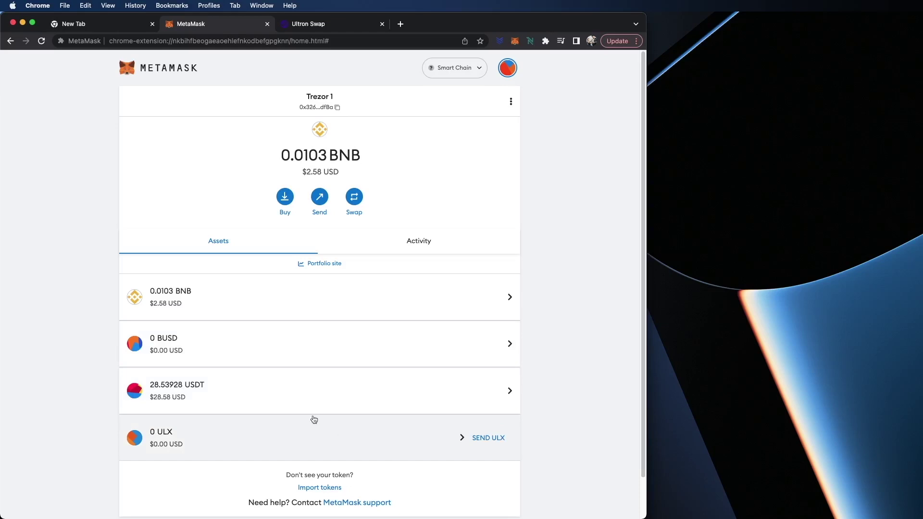
mouse_move(332, 392)
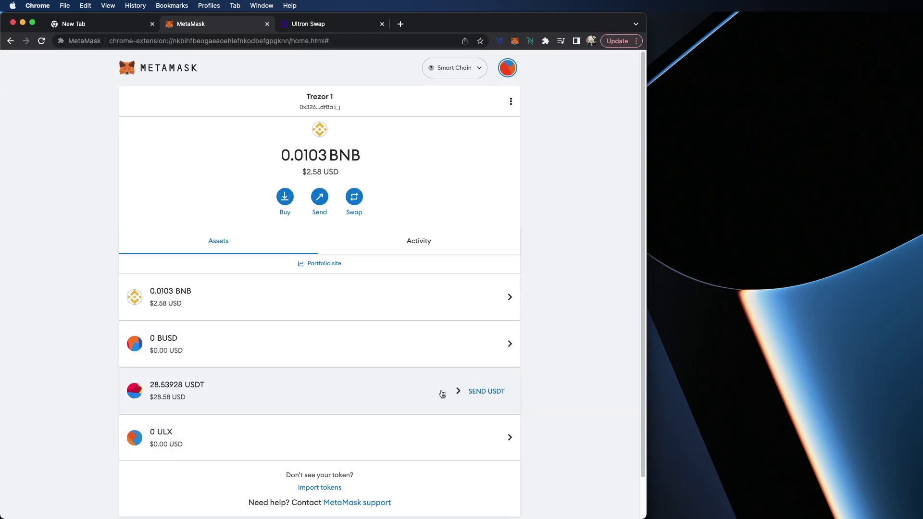
click(291, 399)
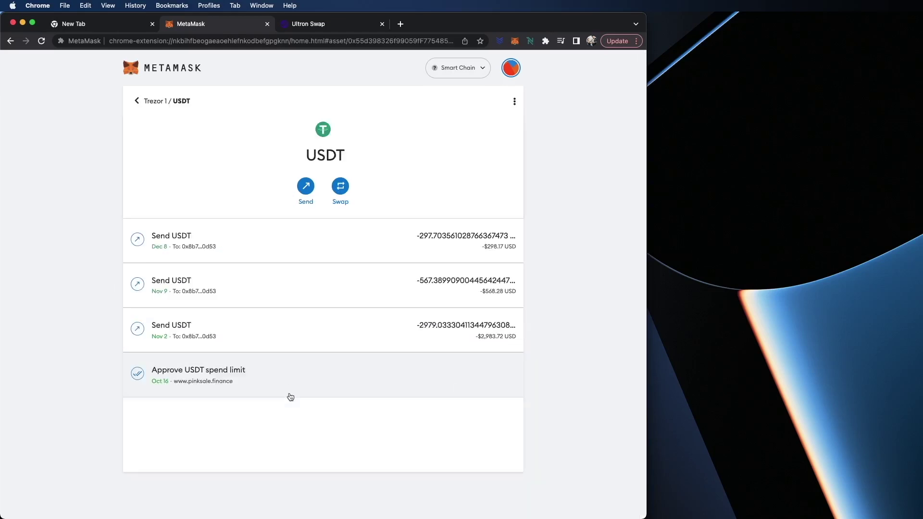
Swap 20 USDT for ULX in MetaMask, receiving 283.751 ULX.
click(341, 197)
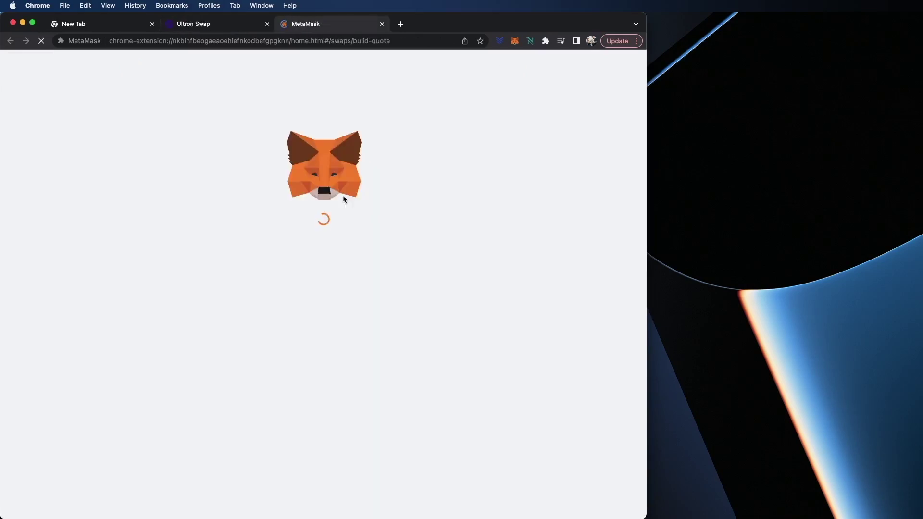
click(301, 165)
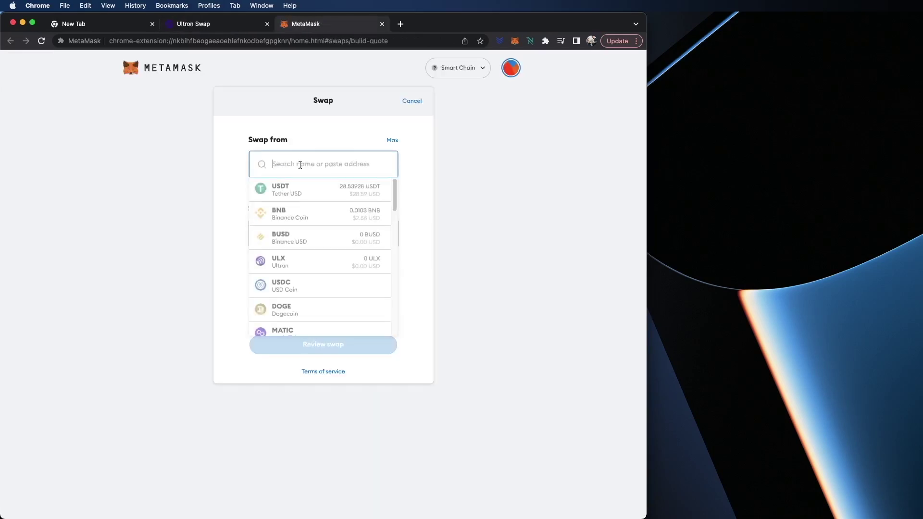
click(314, 191)
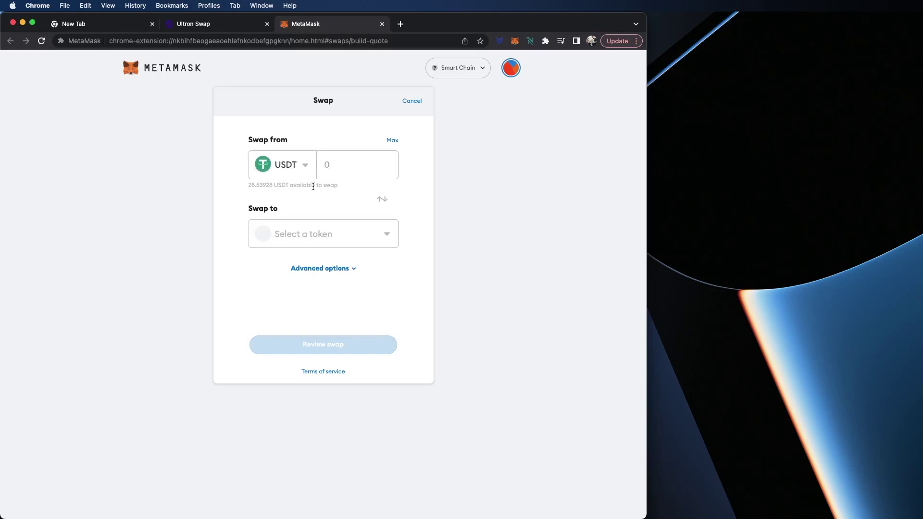
click(342, 236)
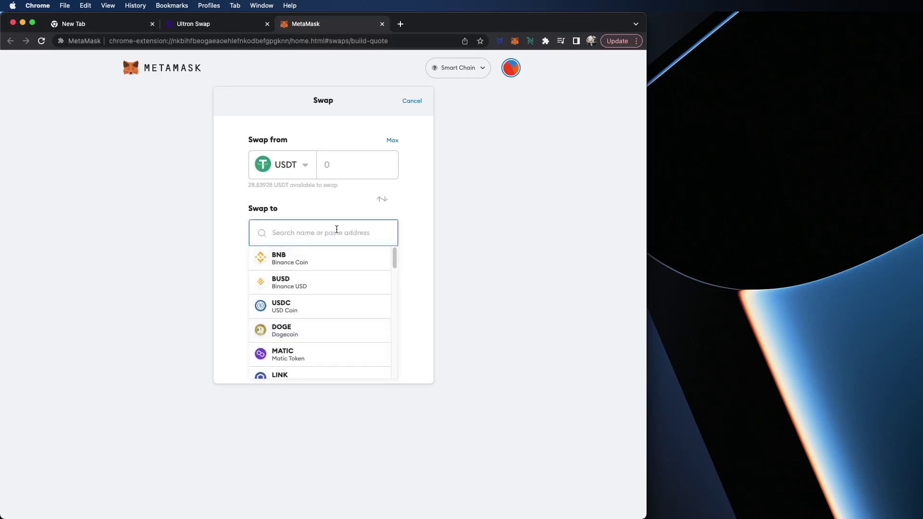
text(ulx)
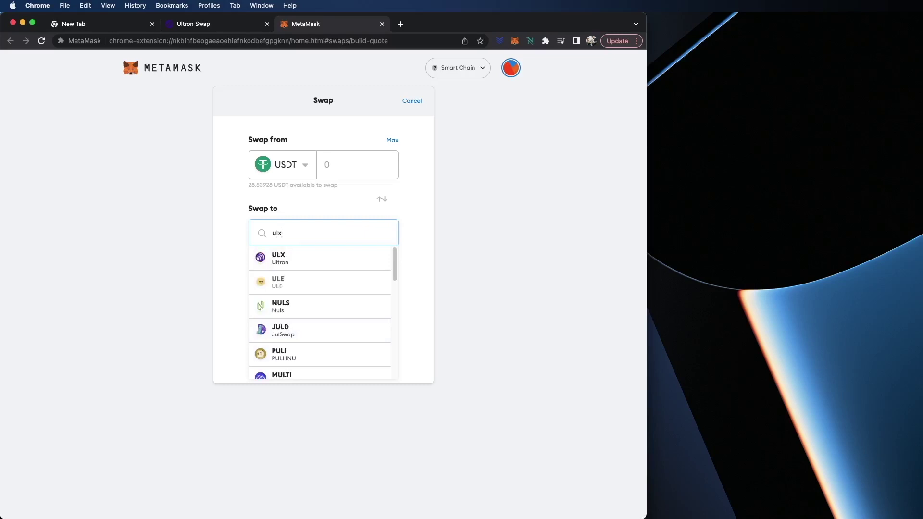
click(326, 265)
click(366, 168)
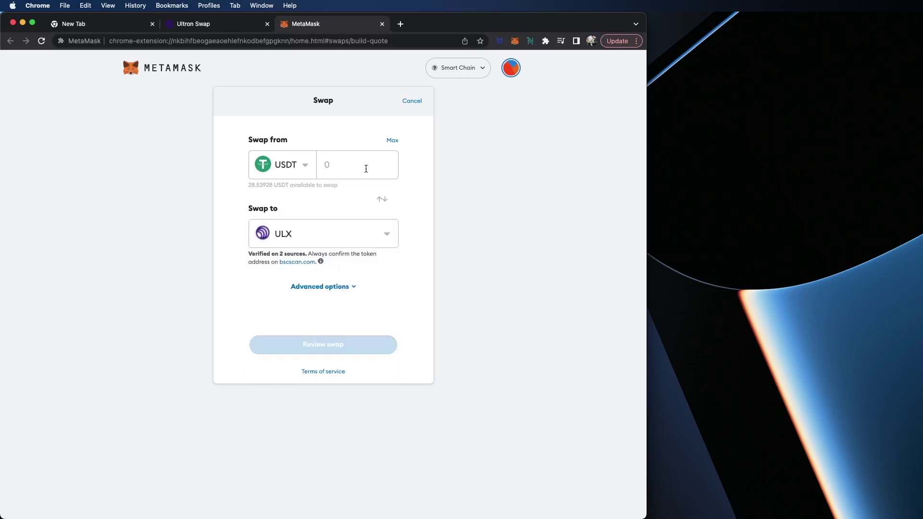
text(20.00)
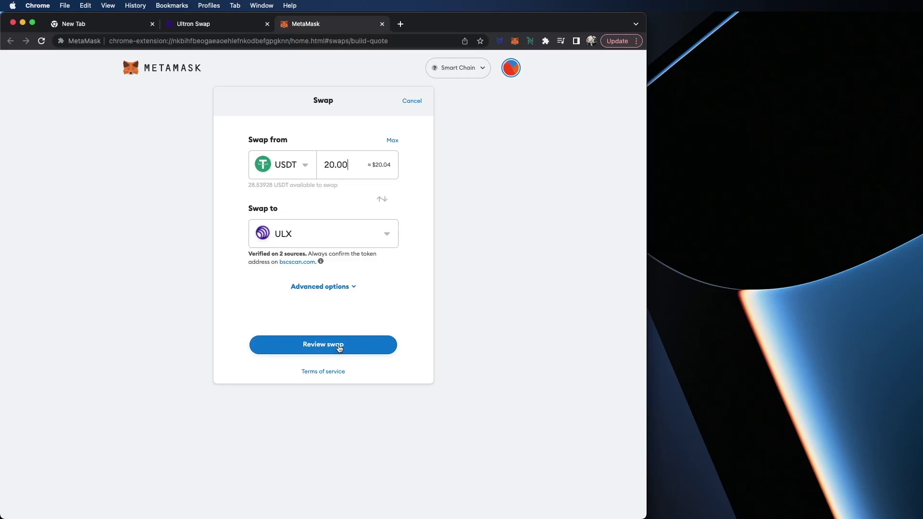
click(356, 350)
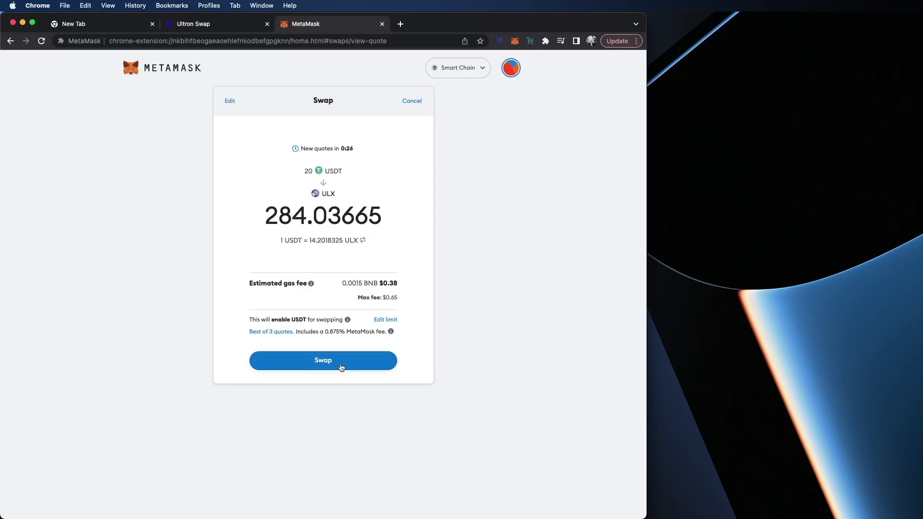
click(341, 367)
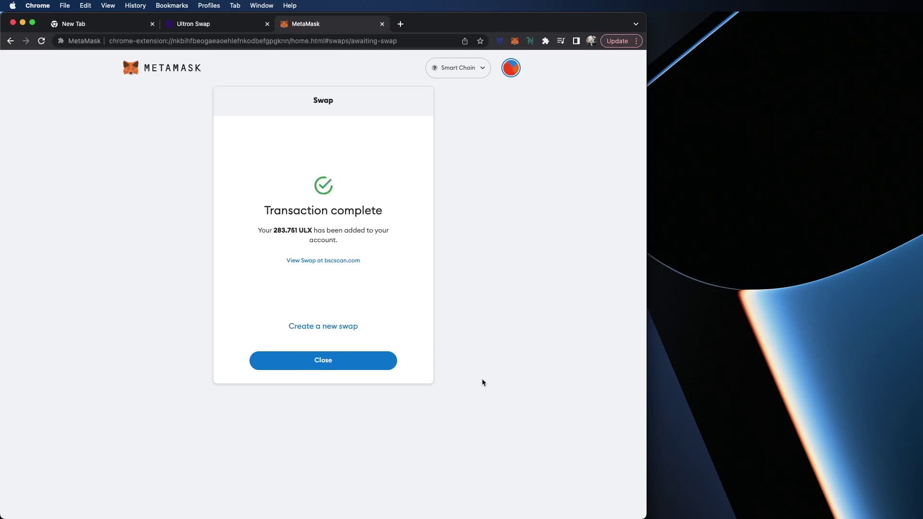
Close the swap summary and open the Ultron Swap bridge, set from Ultron to BSC for uUSDT.
click(345, 367)
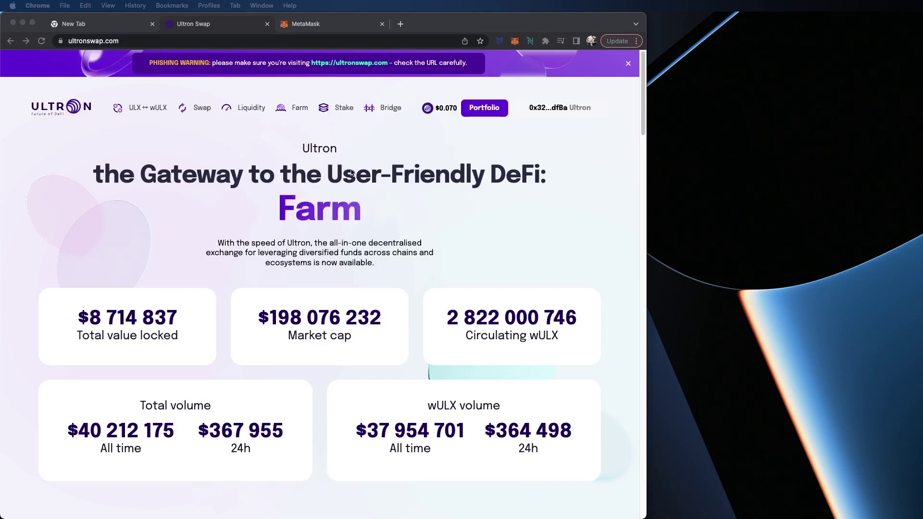
click(387, 108)
click(392, 108)
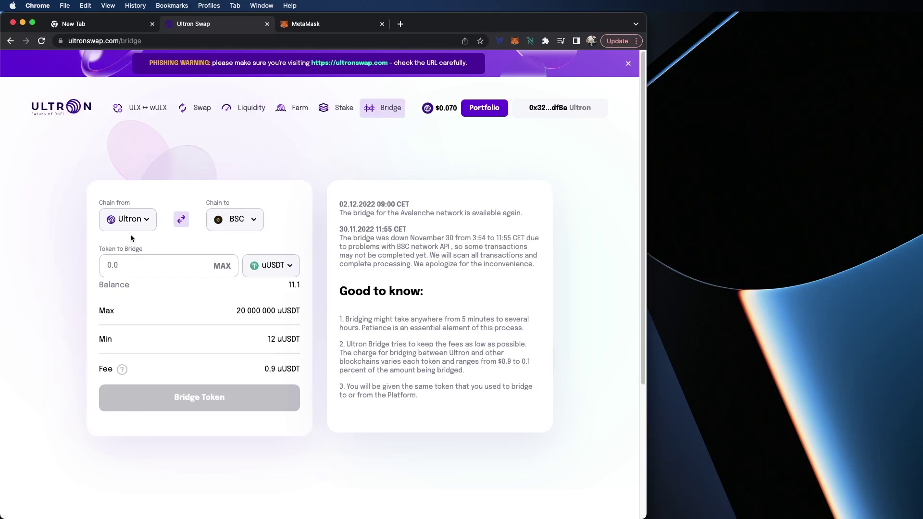
Reverse the bridge to run BSC to Ultron and switch the wallet to Smart Chain.
click(181, 220)
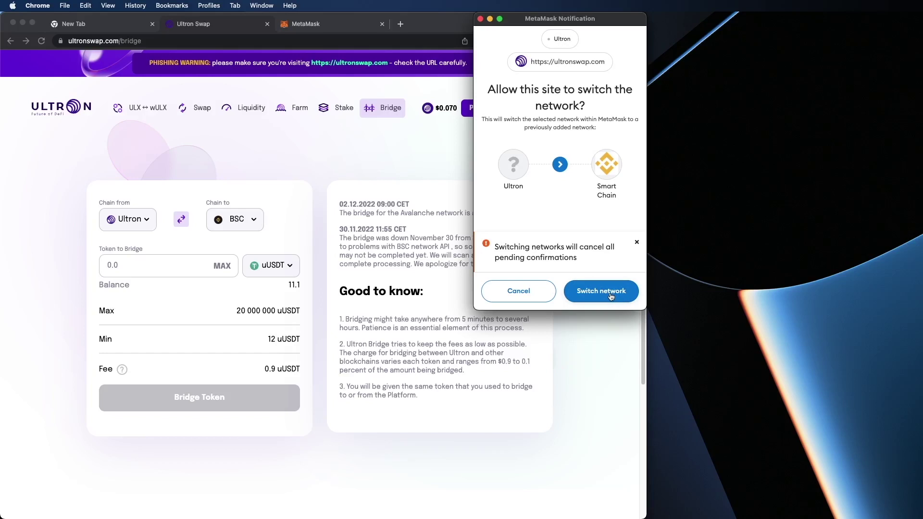
click(612, 297)
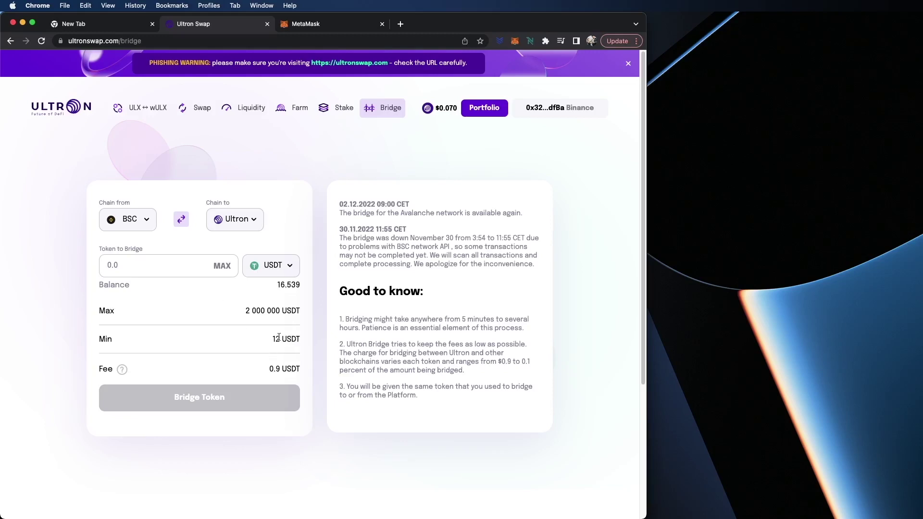
Bridge 12 USDT from BSC to Ultron, leaving a 4.539 USDT balance.
click(130, 268)
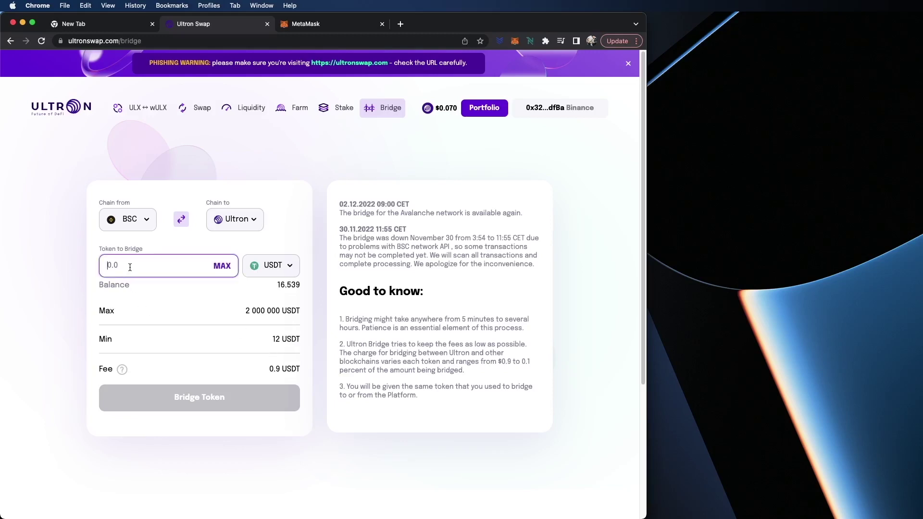
text(12)
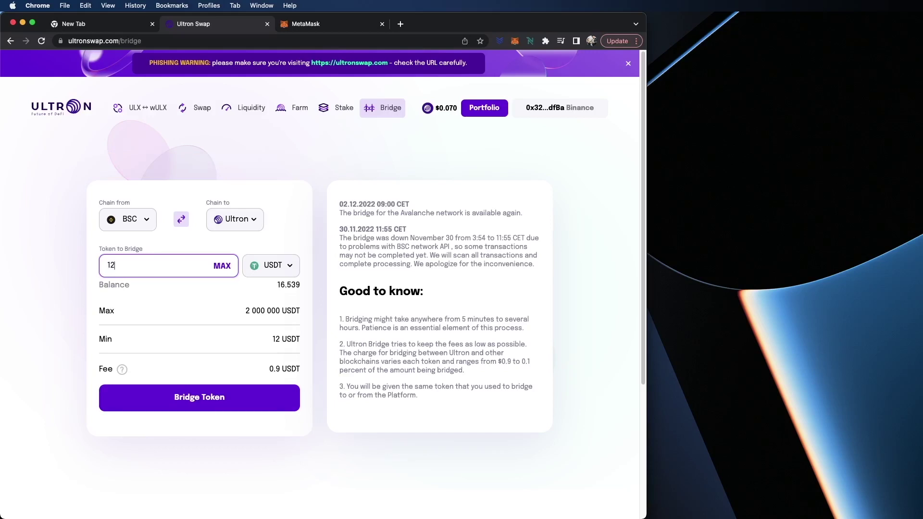
click(199, 402)
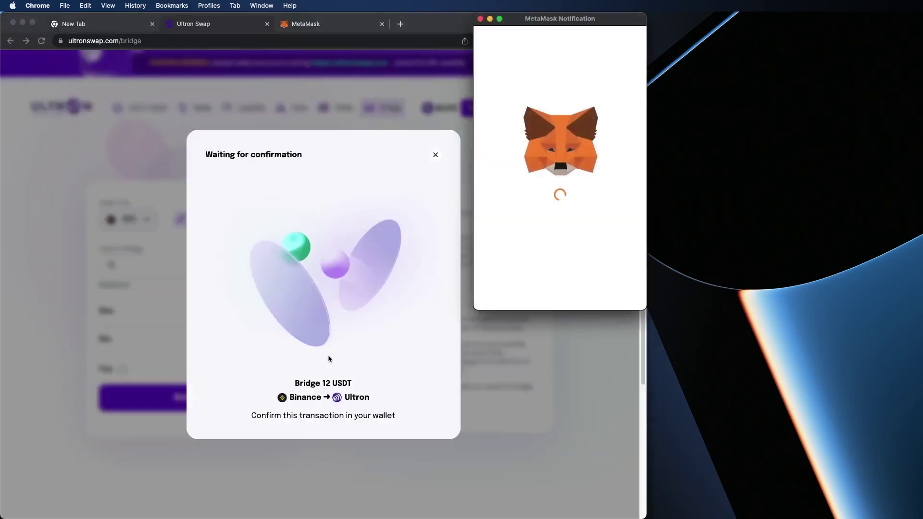
click(601, 307)
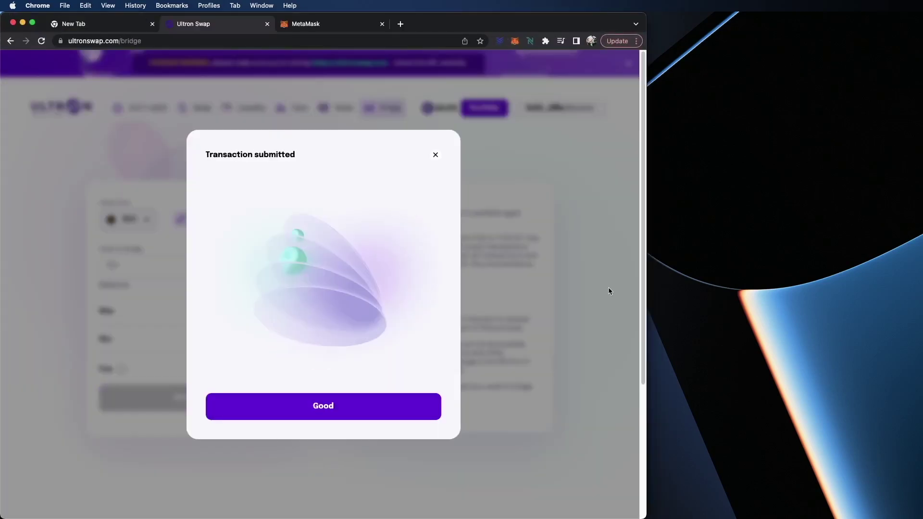
click(348, 409)
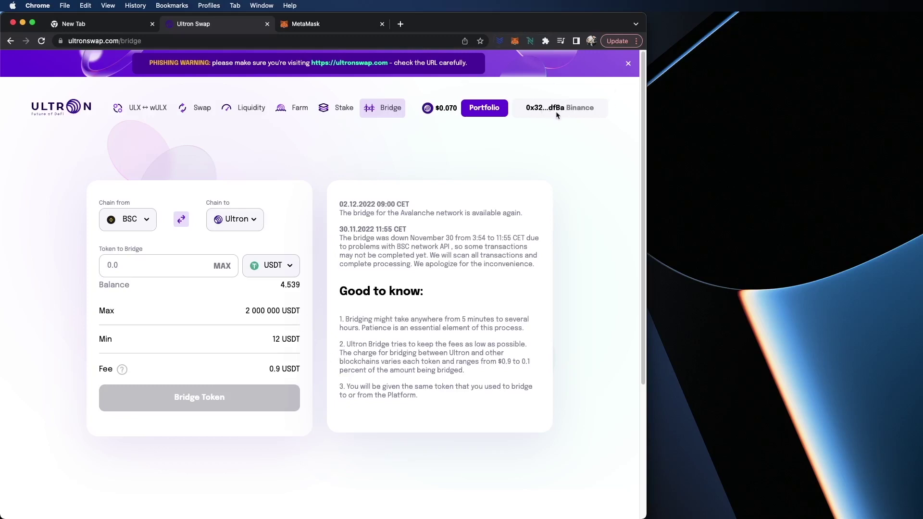
Open the Ultron Swap page and switch the wallet to the Ultron network.
click(198, 110)
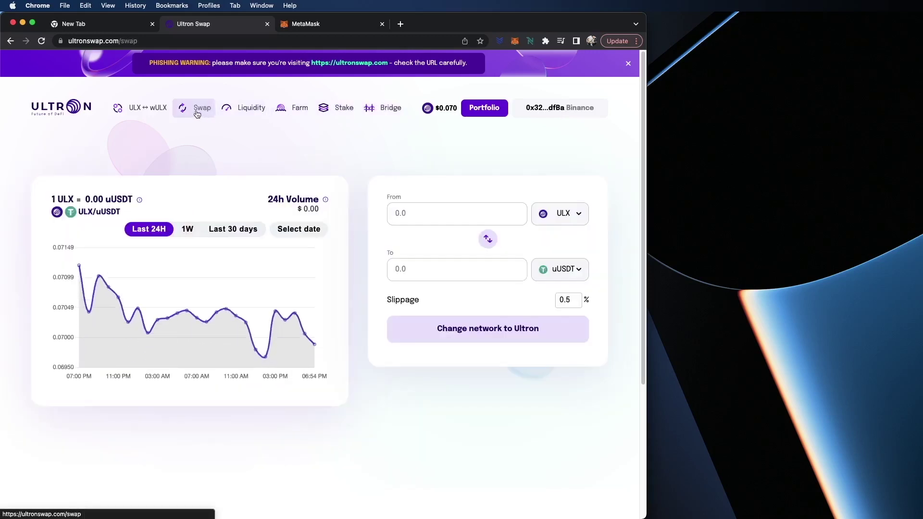
click(514, 43)
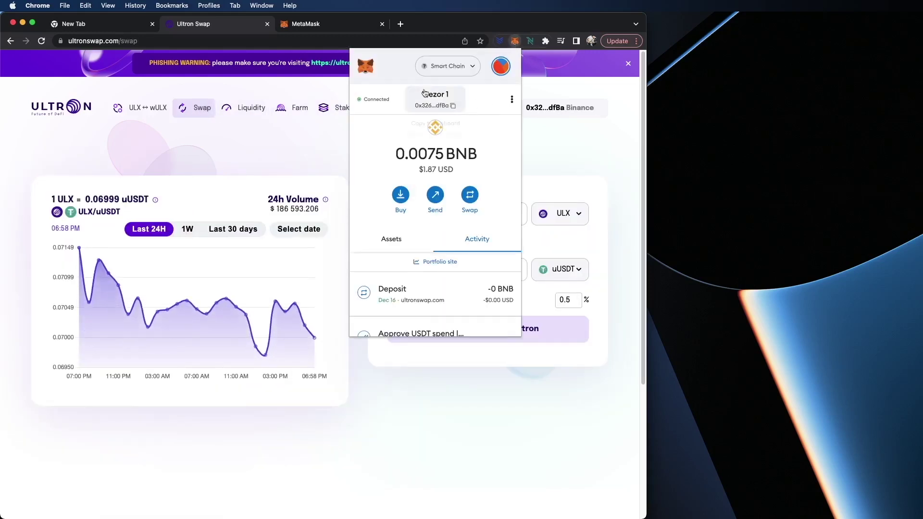
click(465, 69)
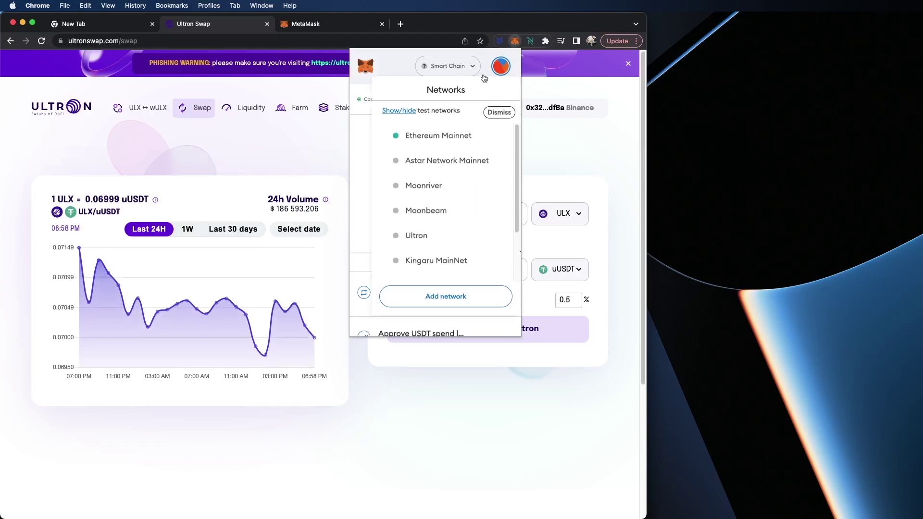
click(448, 241)
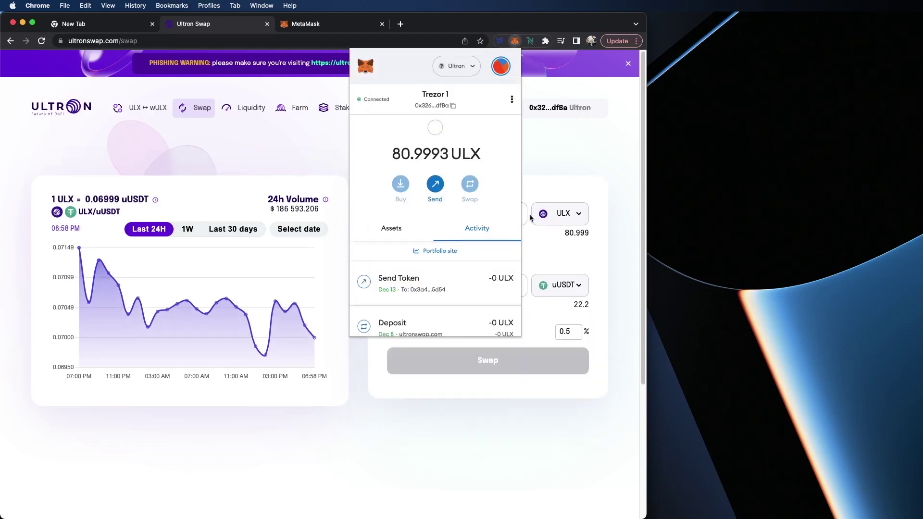
click(574, 158)
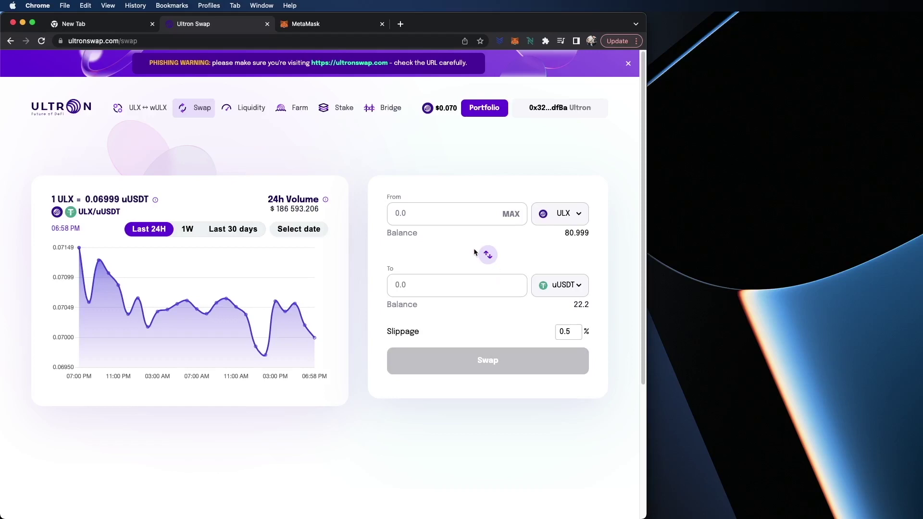
Swap the full 22.2 uUSDT balance for ULX, bringing ULX to 396.251.
click(487, 255)
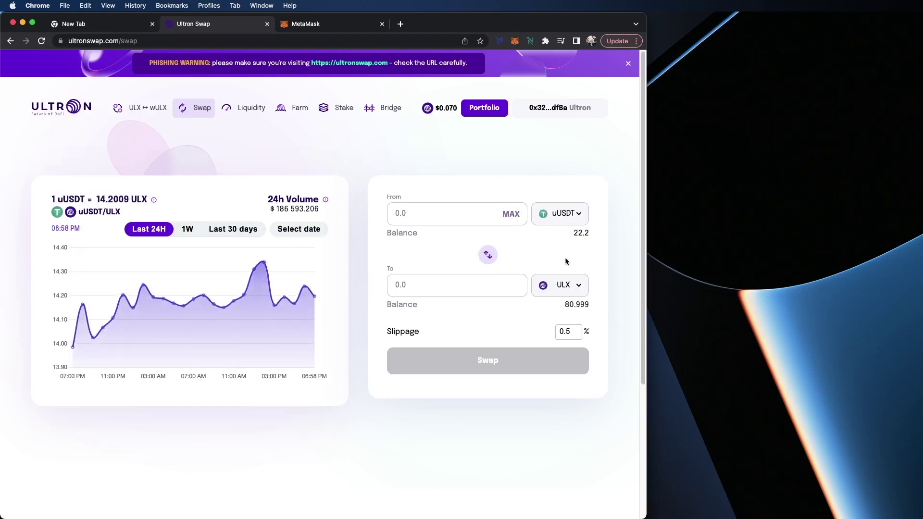
click(476, 209)
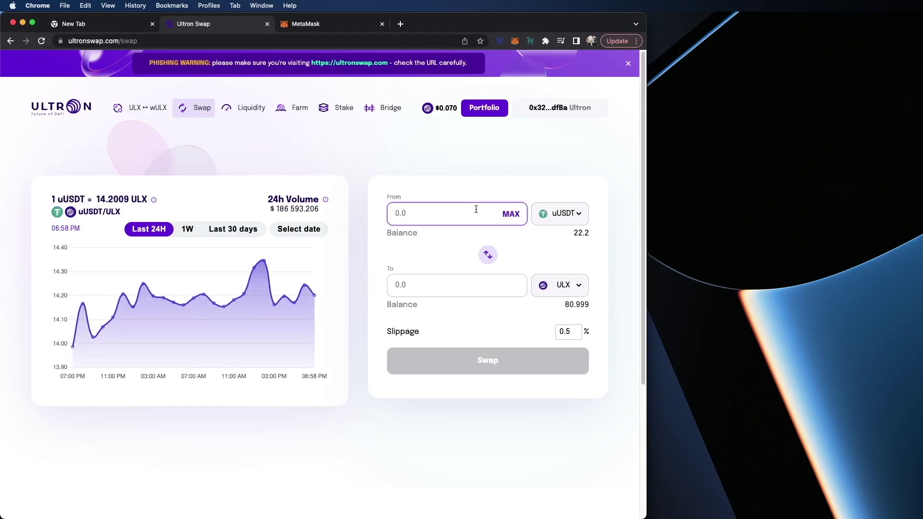
click(449, 287)
click(440, 217)
click(511, 215)
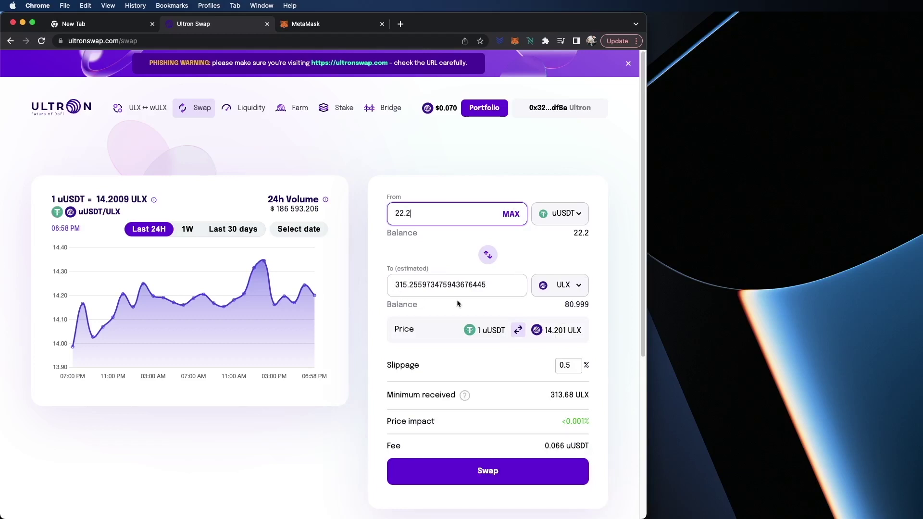
click(478, 474)
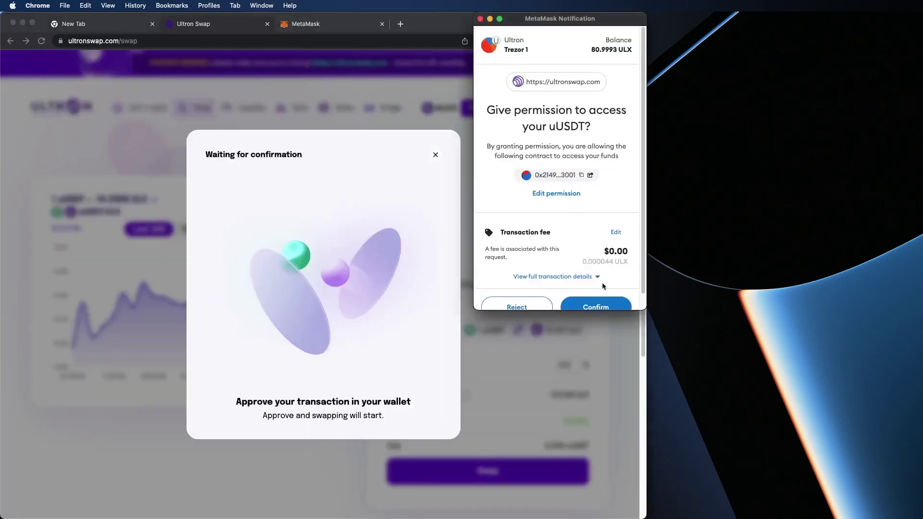
click(603, 305)
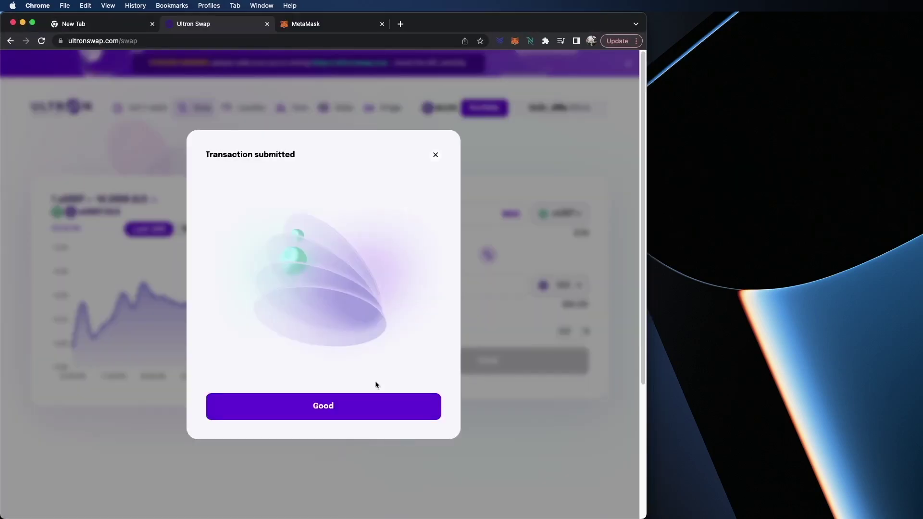
click(314, 412)
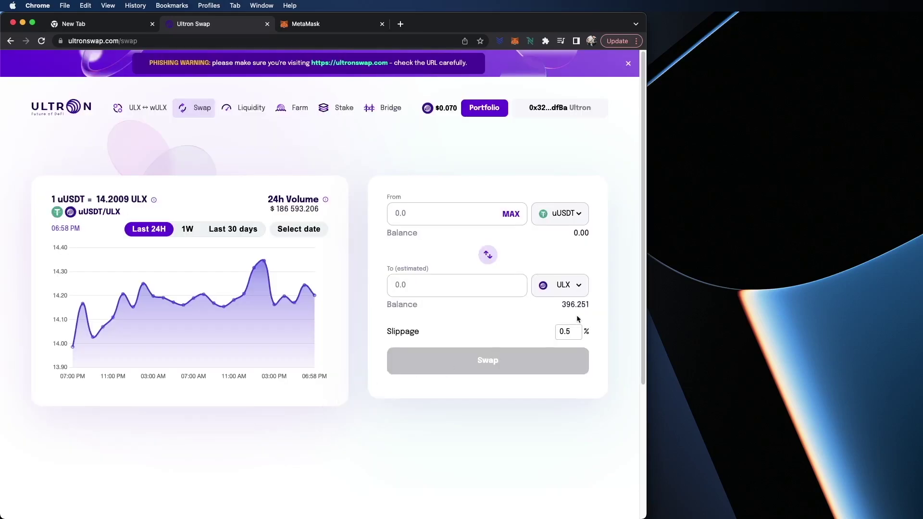